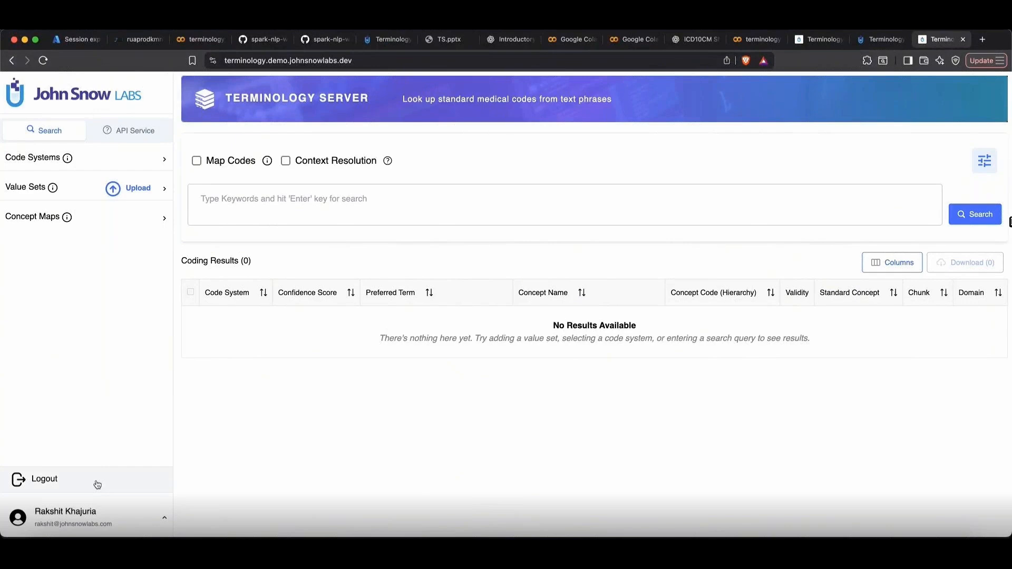
# Log out and sign back in with the regular user account's saved email and password.
pyautogui.click(97, 484)
pyautogui.click(209, 116)
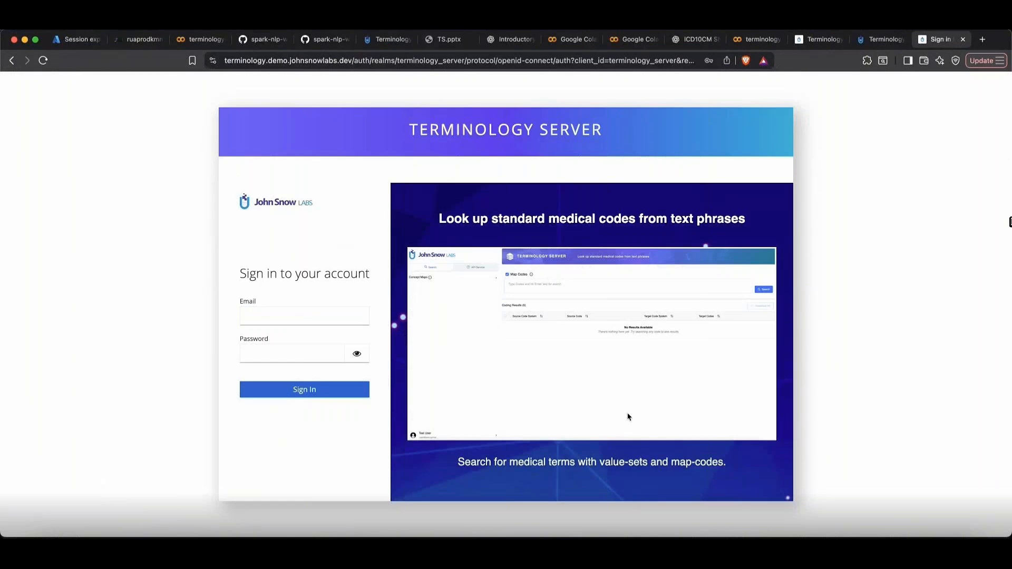
pyautogui.click(294, 318)
pyautogui.click(327, 344)
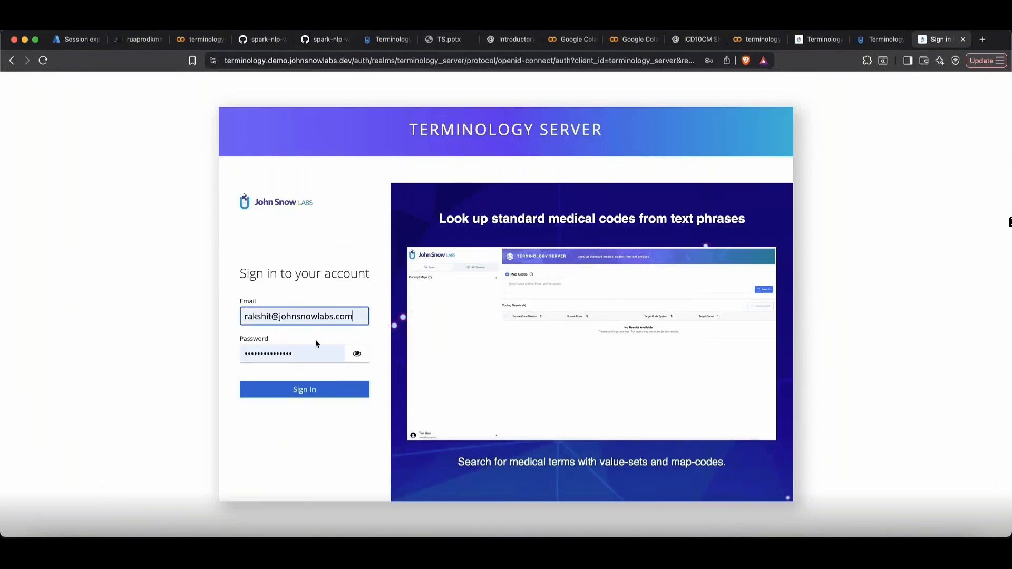
pyautogui.click(322, 392)
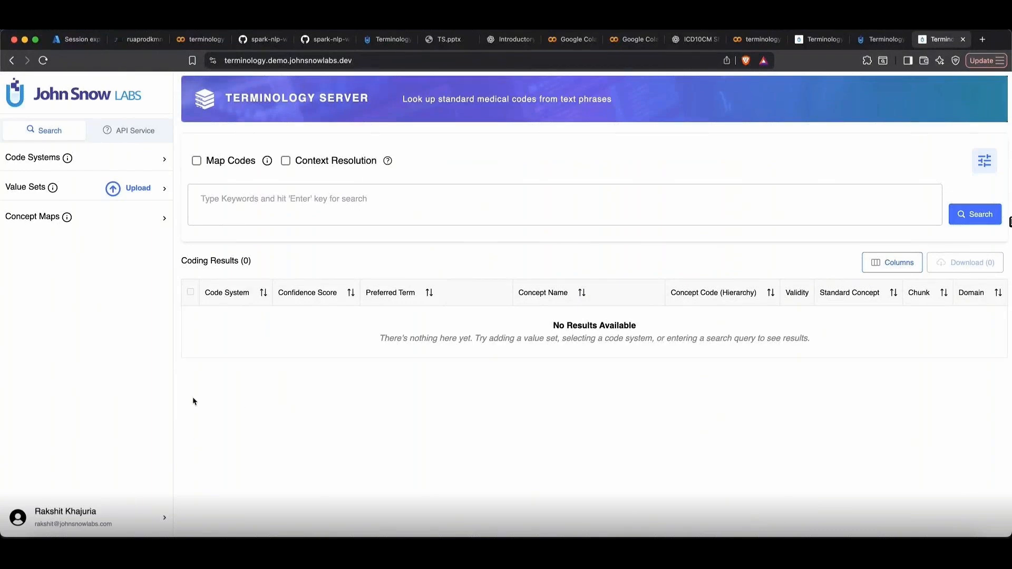
# Log out of the current account and sign in with the administrator account's saved email and password.
pyautogui.moveTo(172, 401); pyautogui.dragTo(159, 400)
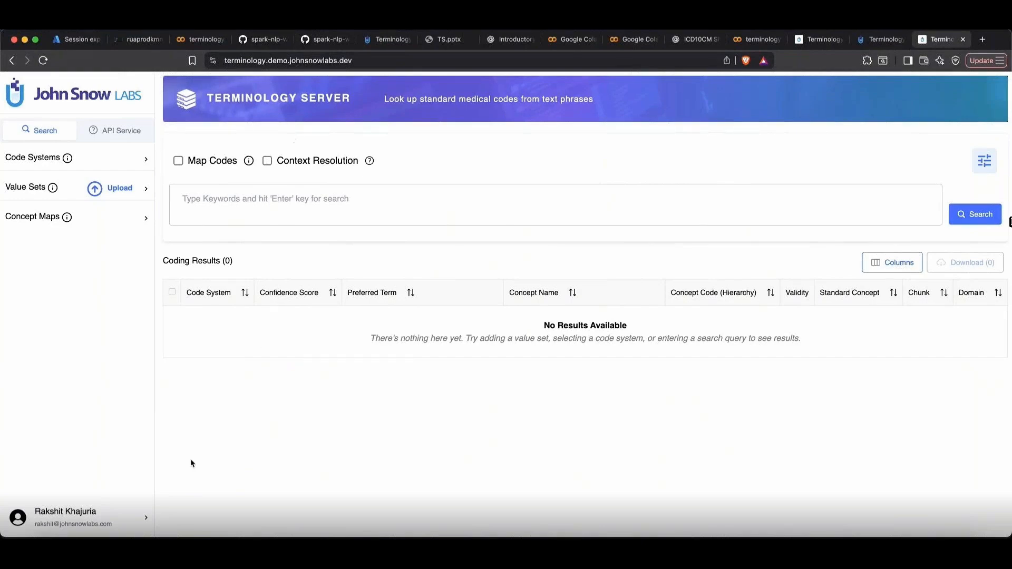
pyautogui.click(128, 522)
pyautogui.click(131, 486)
pyautogui.click(319, 319)
pyautogui.click(347, 371)
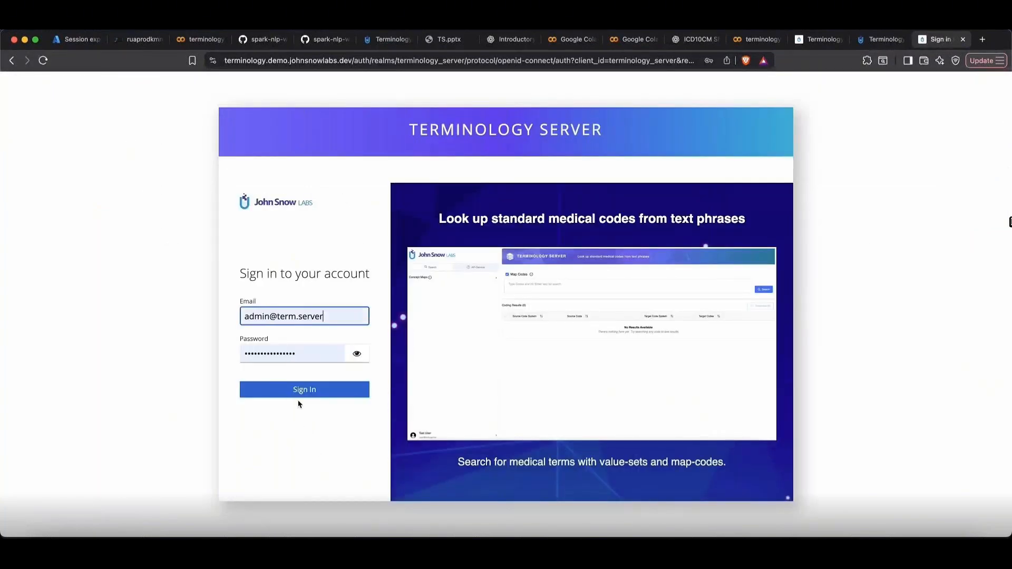
pyautogui.click(303, 391)
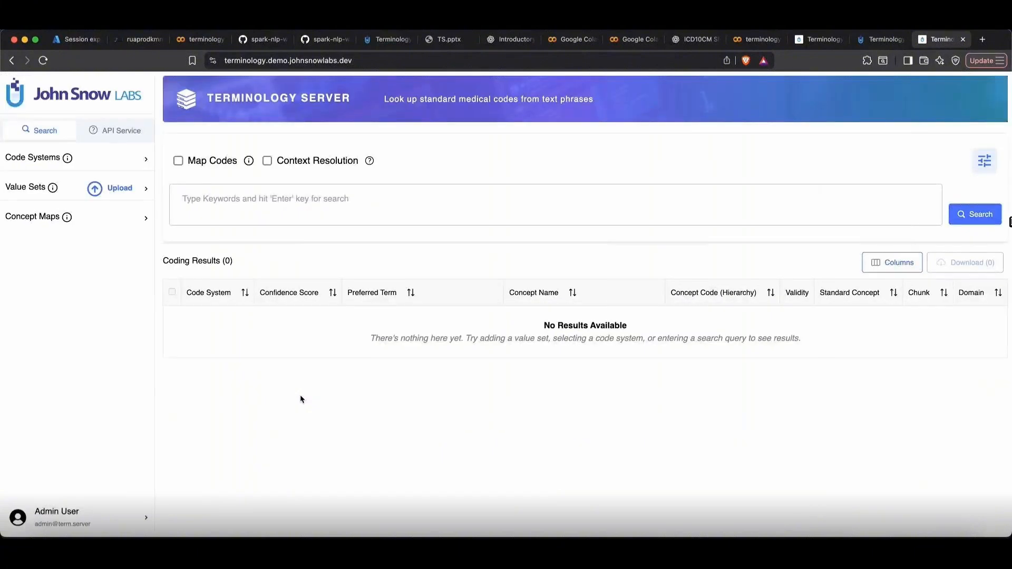
# Review the list of users in user management and open the form for creating a new user.
pyautogui.click(103, 516)
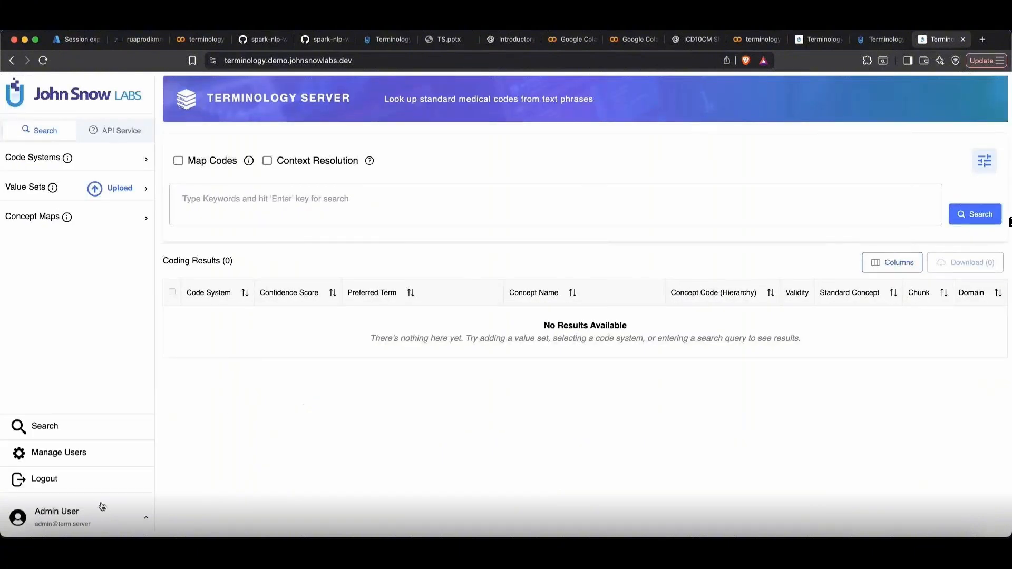
pyautogui.click(94, 452)
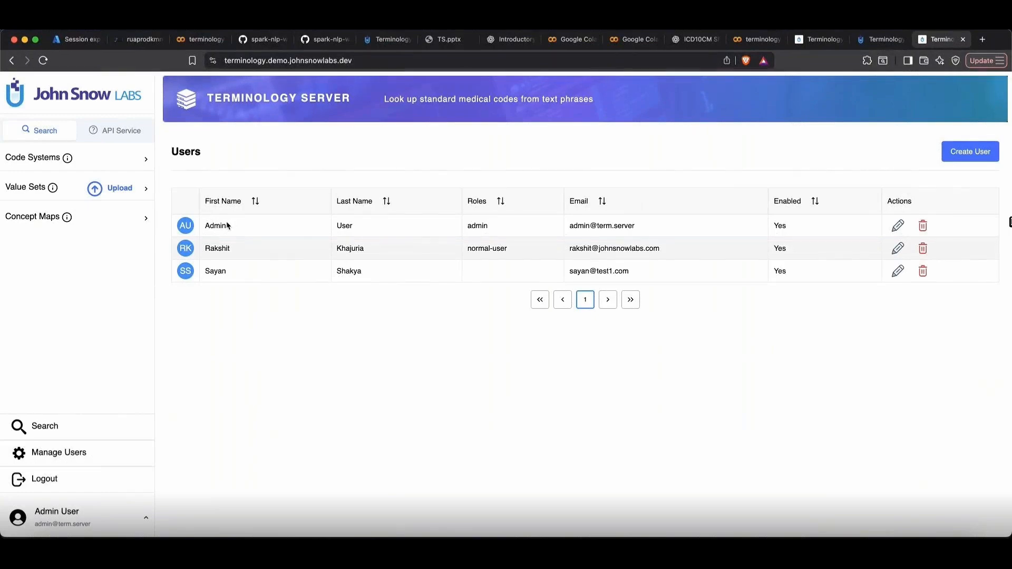
pyautogui.moveTo(205, 229); pyautogui.dragTo(271, 272)
pyautogui.click(363, 304)
pyautogui.click(946, 155)
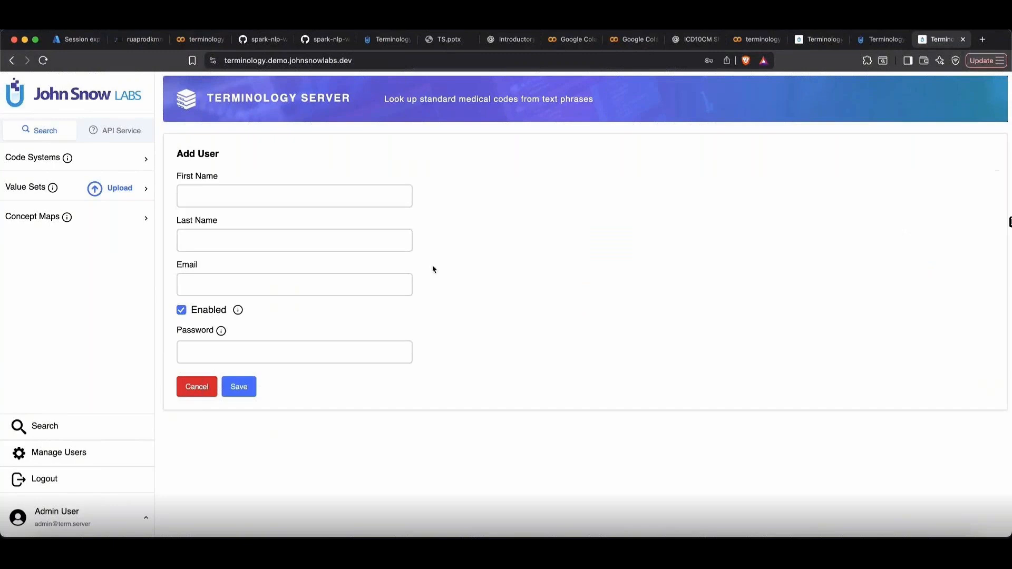
pyautogui.click(297, 199)
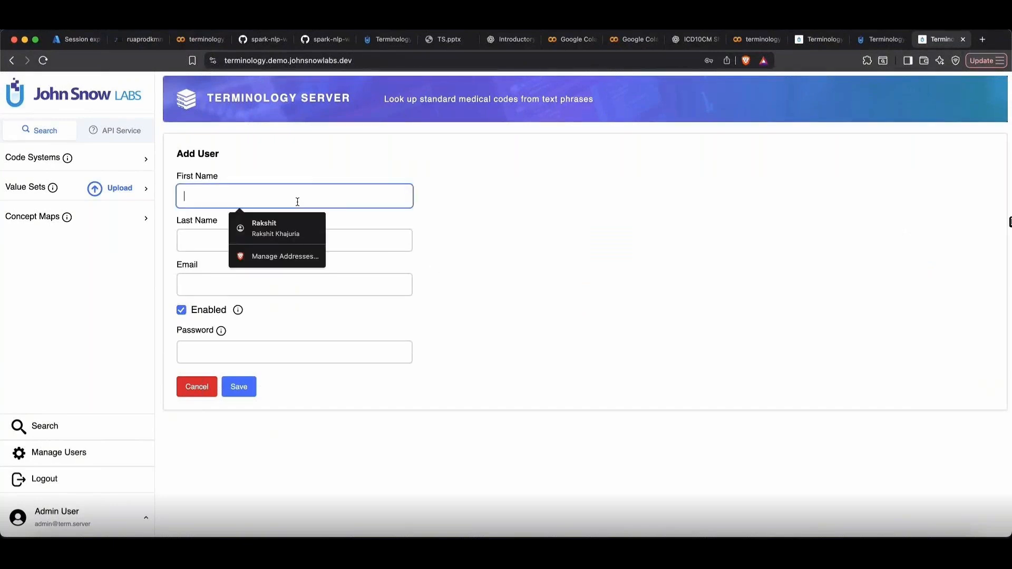
pyautogui.click(323, 165)
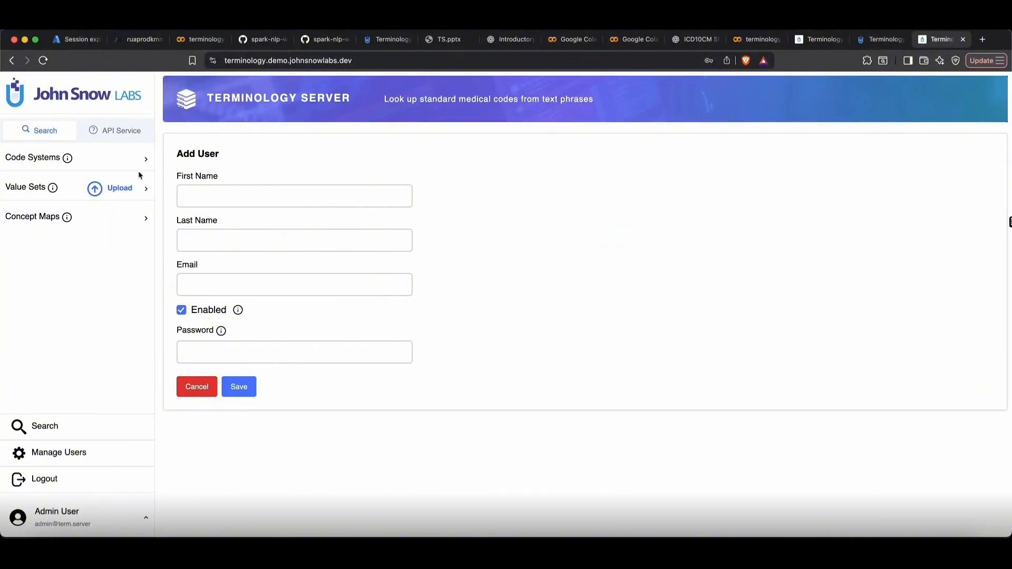
# Return to the terminology search page and search for the code E11 across all code systems.
pyautogui.click(49, 136)
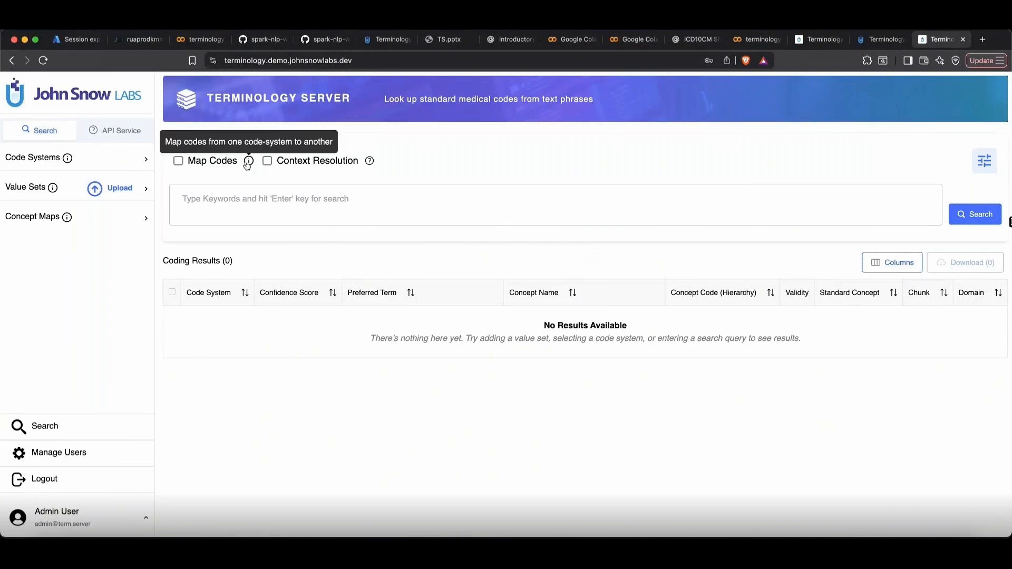
pyautogui.click(240, 203)
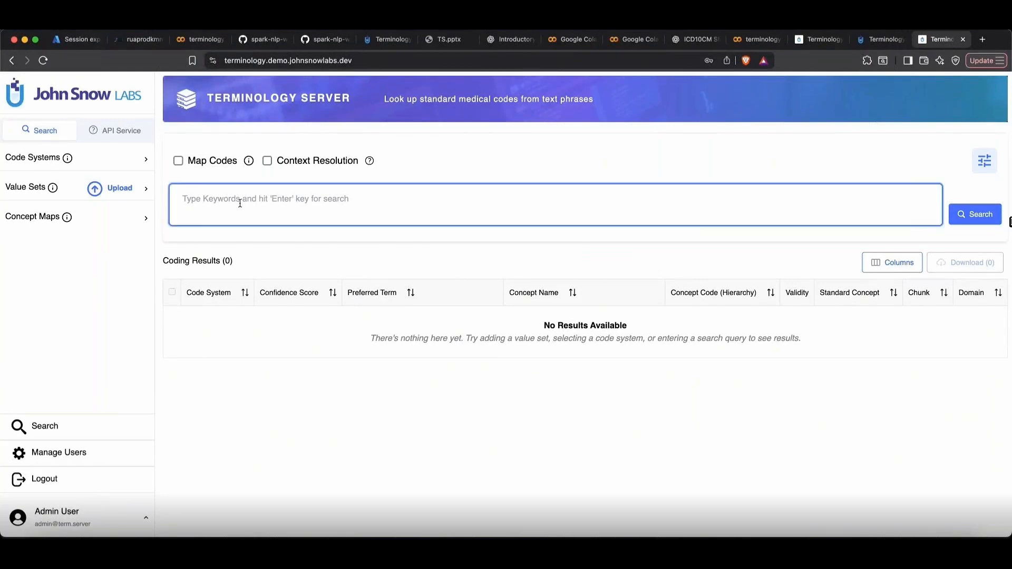
pyautogui.press('capslock')
pyautogui.write('E11')
pyautogui.press('Return')
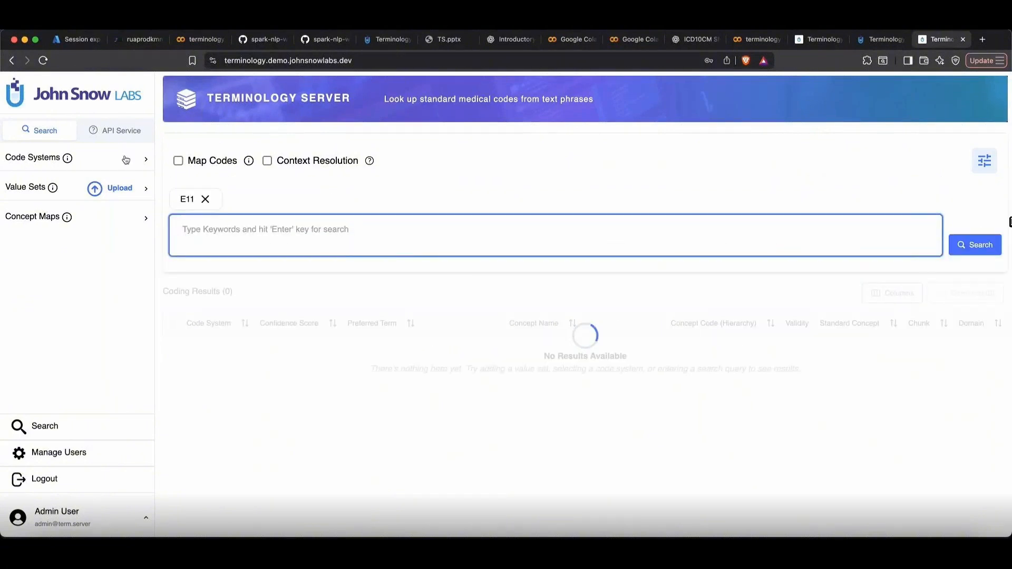
# Expand the Code Systems list and its ICD10 entry, with the account menu collapsed.
pyautogui.click(125, 160)
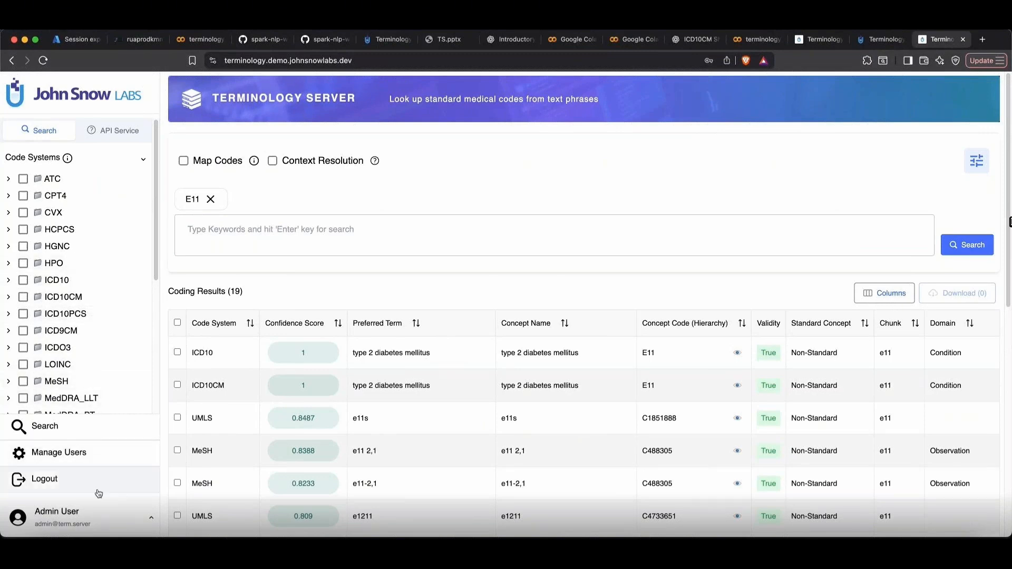
pyautogui.click(103, 519)
pyautogui.click(23, 280)
pyautogui.click(23, 280)
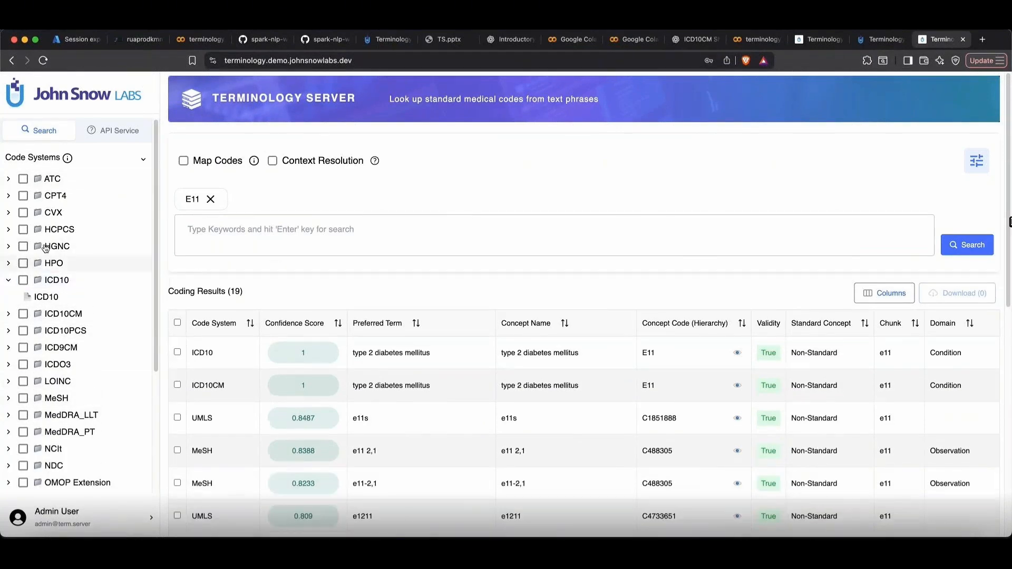
# Expand the Concept Maps list and show the target systems available for ICD10.
pyautogui.click(78, 158)
pyautogui.click(108, 218)
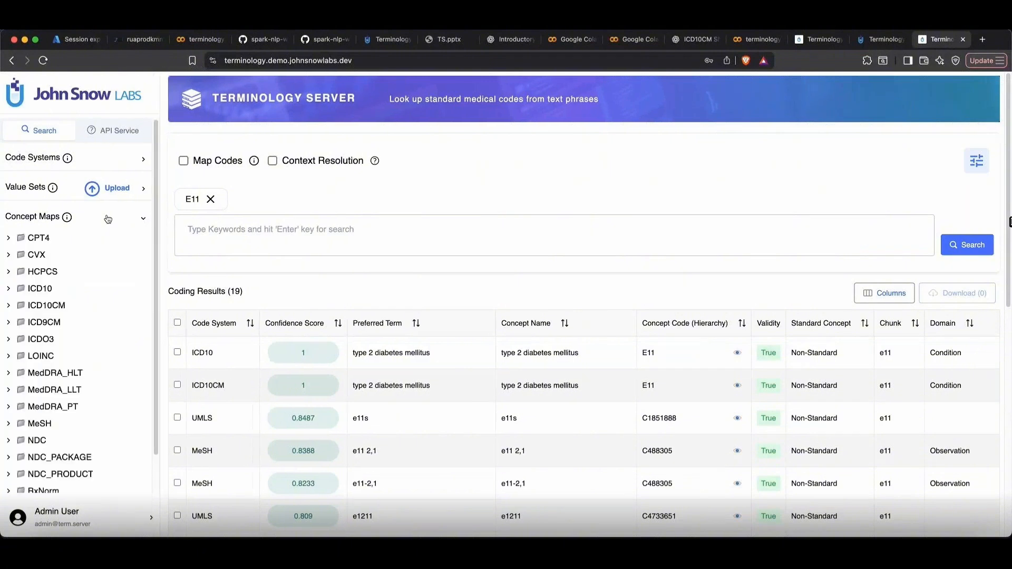
pyautogui.click(97, 160)
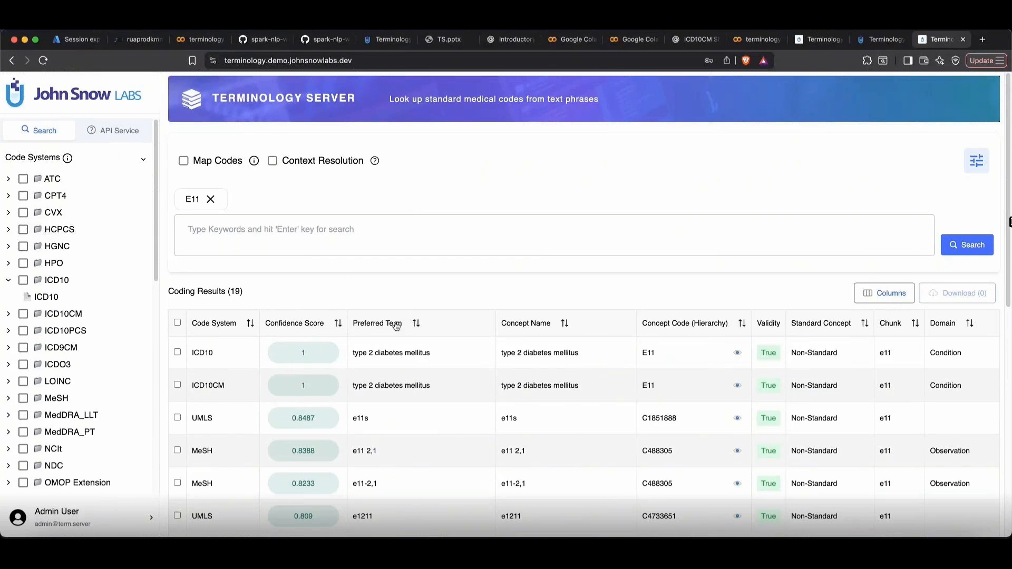
pyautogui.click(121, 163)
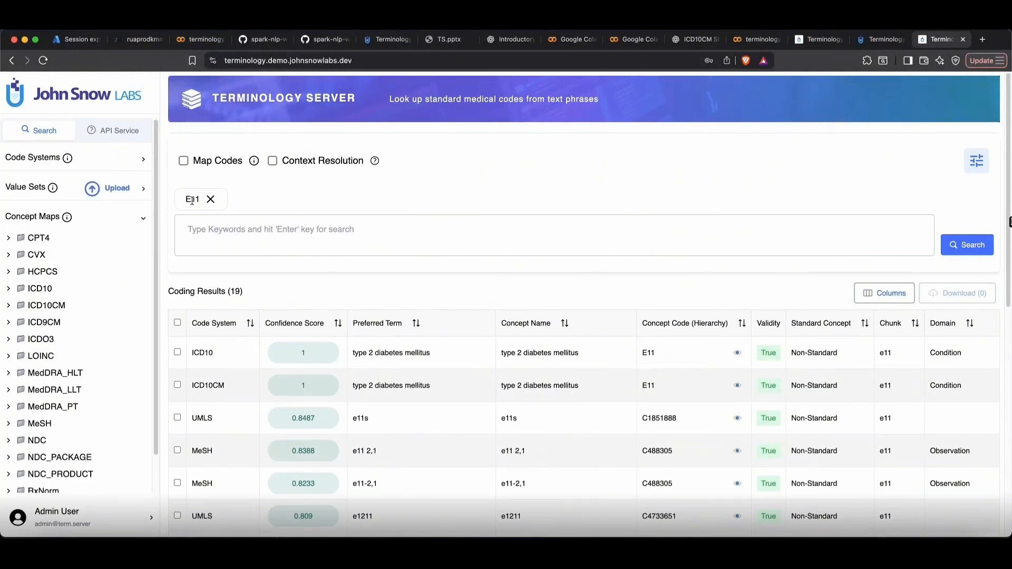
pyautogui.scroll(-1, 109, 245)
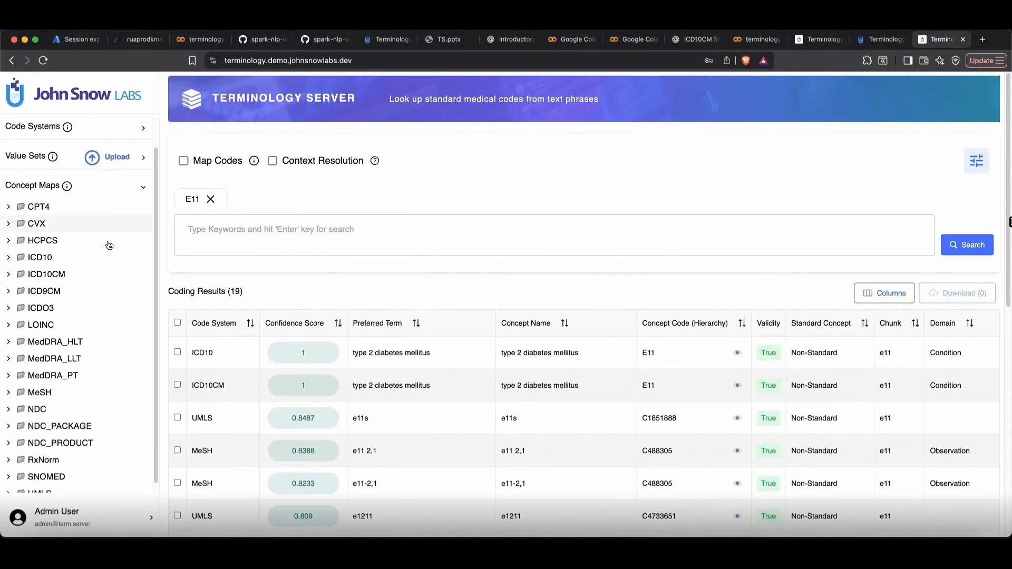
pyautogui.scroll(-1, 110, 245)
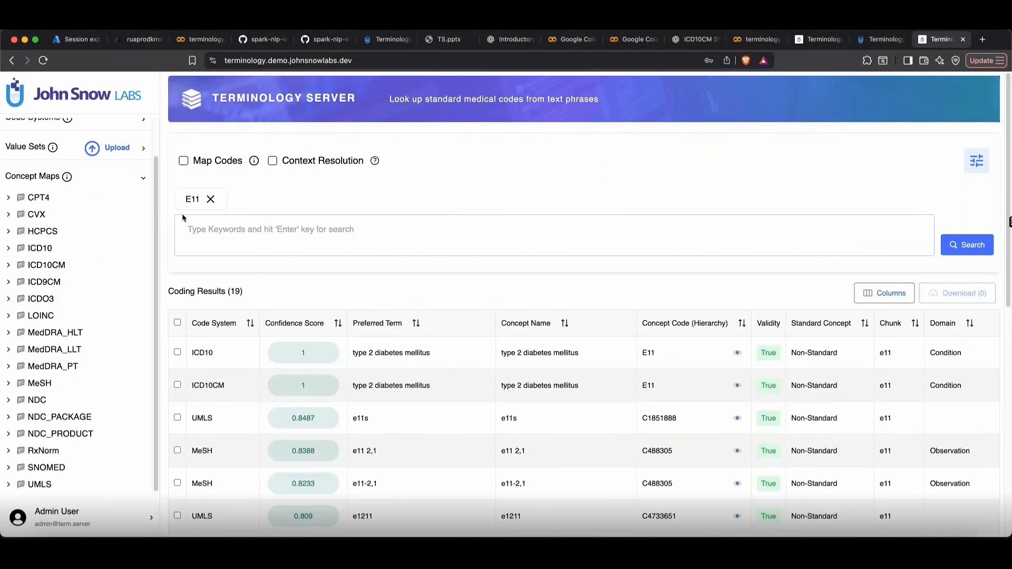
pyautogui.click(38, 251)
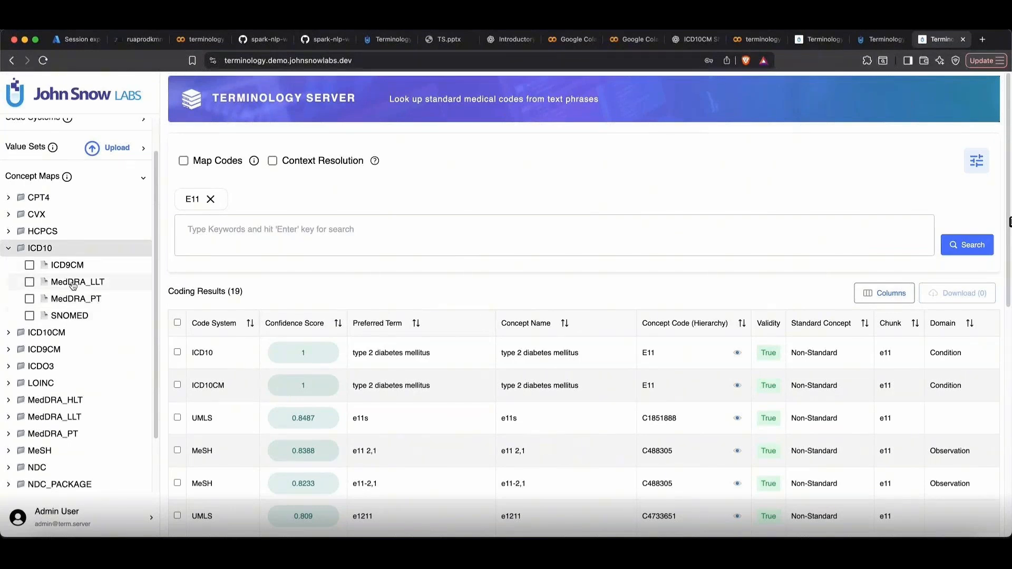
# Enable Map Codes and search for mappings of the code E11.
pyautogui.click(184, 161)
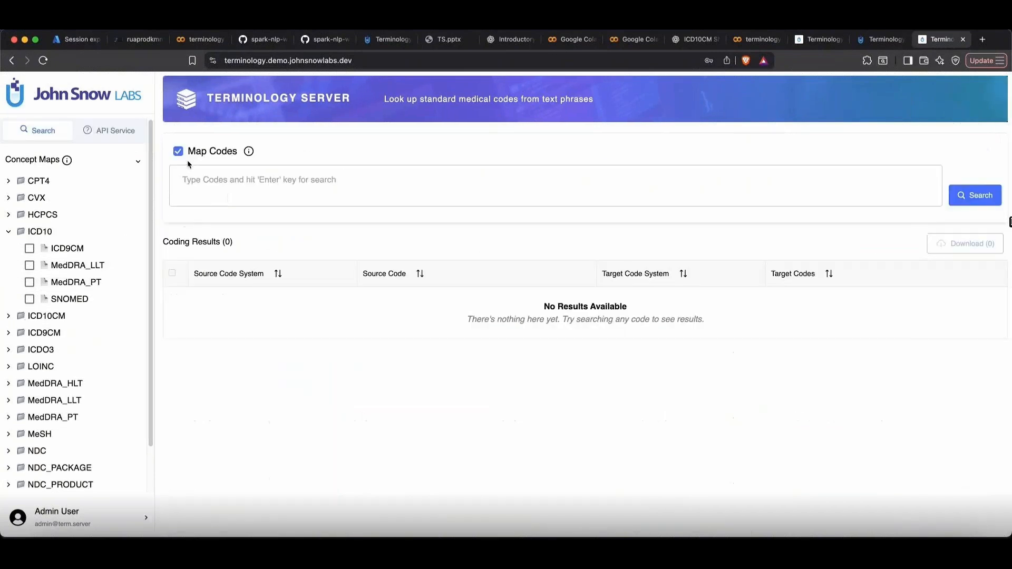
pyautogui.click(206, 176)
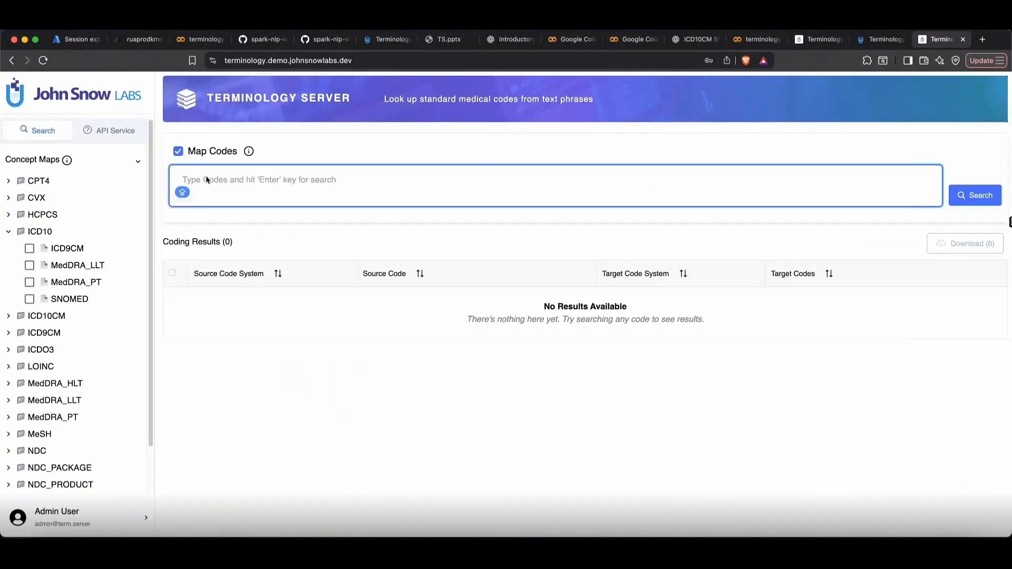
pyautogui.write('E11')
pyautogui.press('Return')
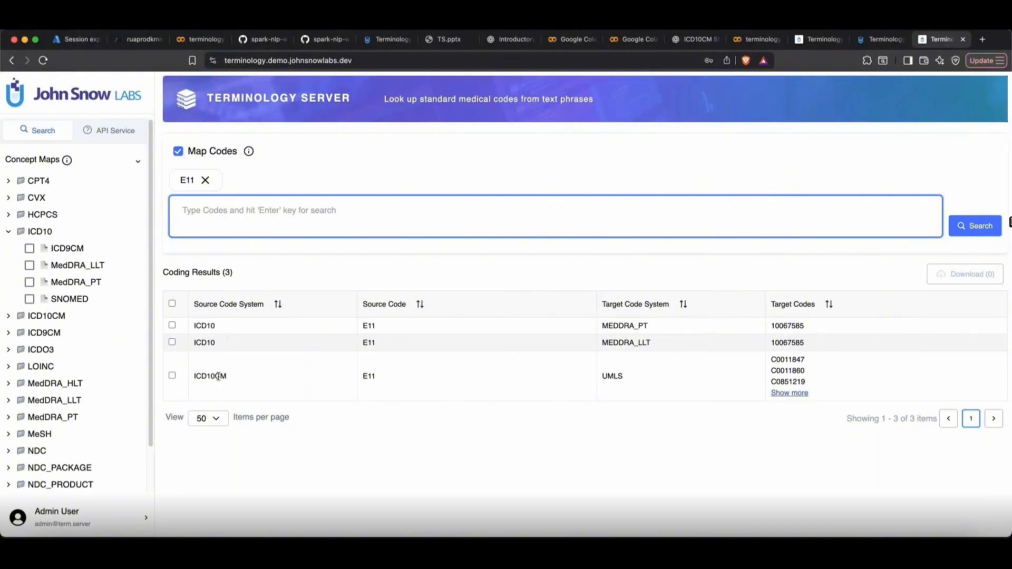
# Examine the ICD10CM source system and its UMLS target in the E11 mapping results.
pyautogui.moveTo(236, 380); pyautogui.dragTo(187, 378)
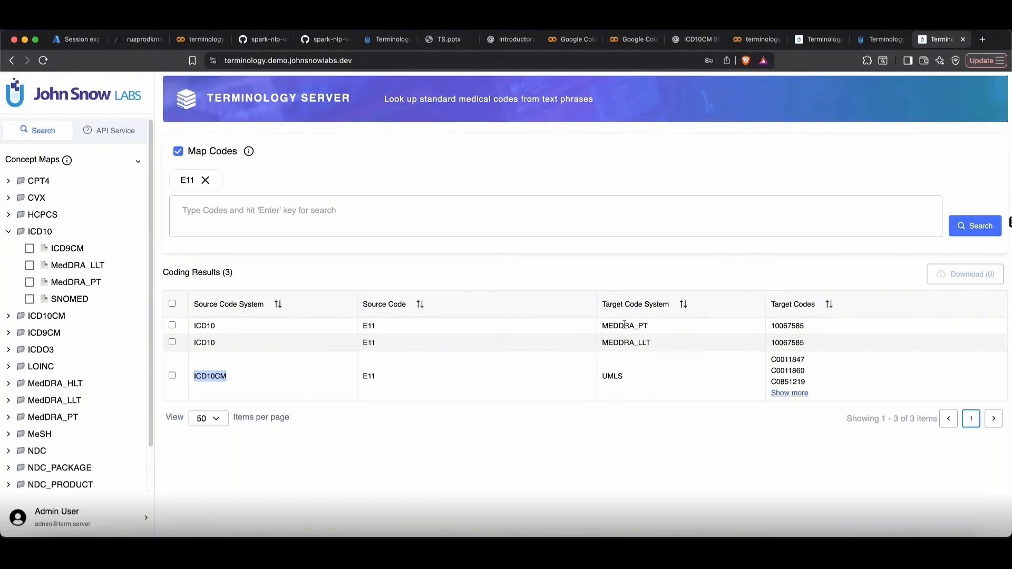
pyautogui.doubleClick(610, 376)
pyautogui.click(629, 372)
pyautogui.moveTo(182, 180); pyautogui.dragTo(190, 181)
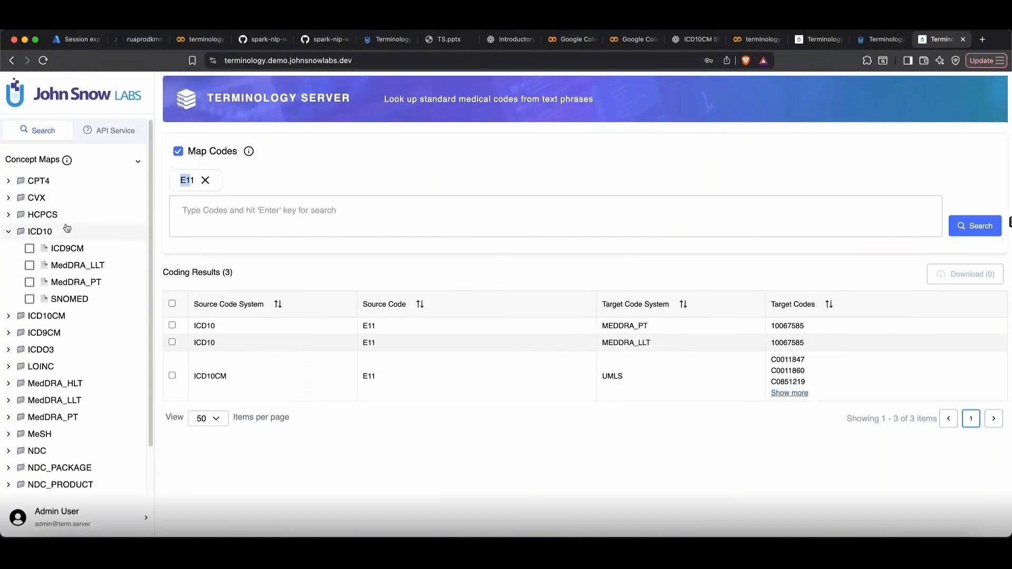
# Restrict the ICD10 concept map to the MedDRA_LLT target and rerun the E11 mapping search.
pyautogui.click(30, 265)
pyautogui.click(30, 283)
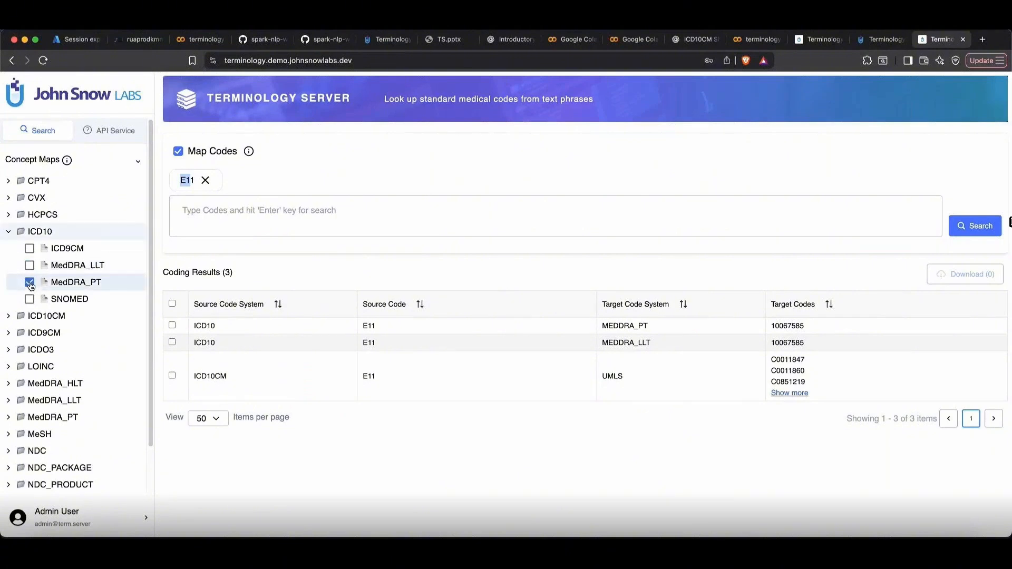
pyautogui.click(30, 266)
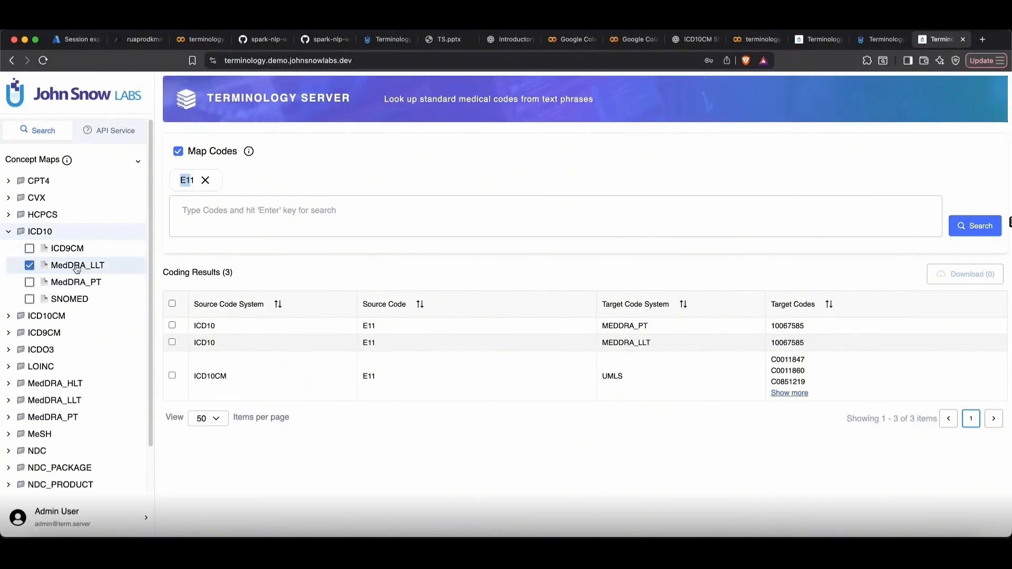
pyautogui.click(975, 226)
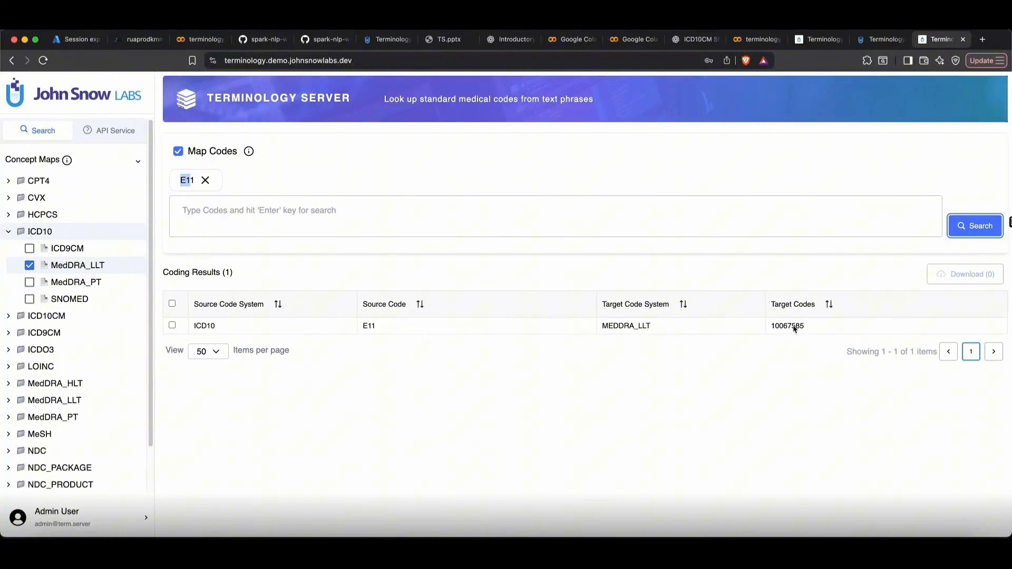
# Examine the source code, target code and target code system of the filtered E11 mapping.
pyautogui.moveTo(379, 333); pyautogui.dragTo(364, 328)
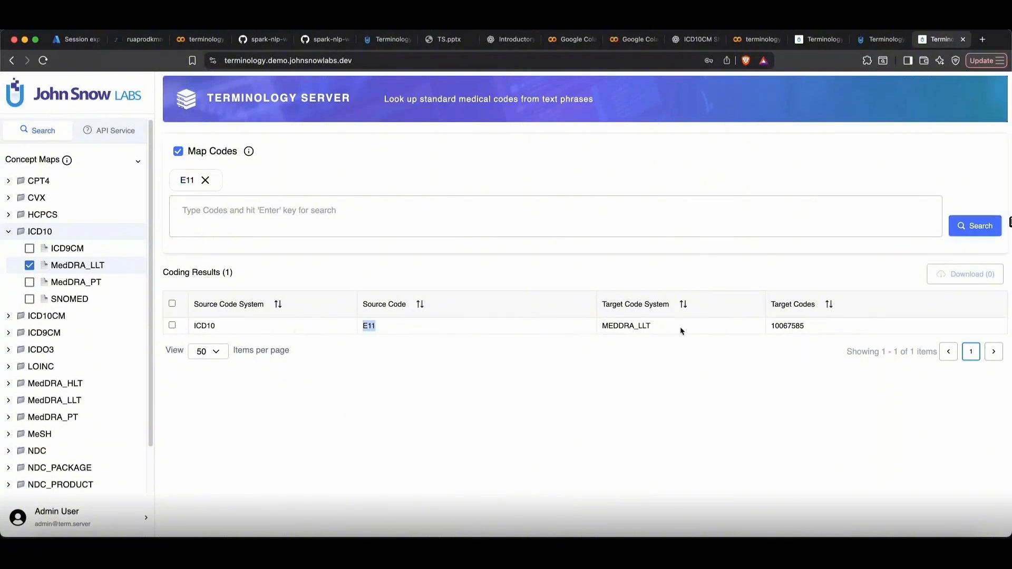
pyautogui.doubleClick(785, 327)
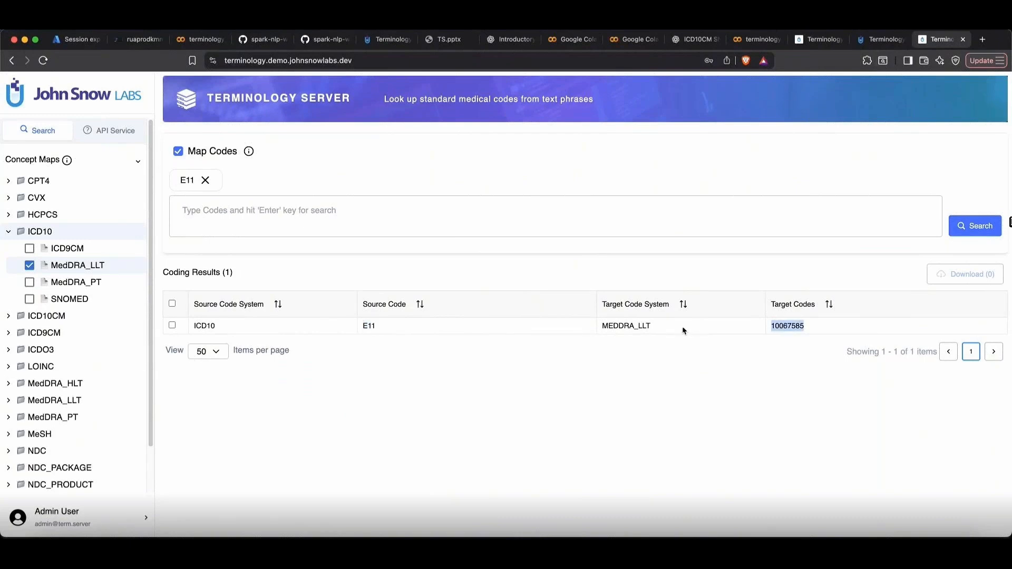
pyautogui.moveTo(665, 331); pyautogui.dragTo(601, 327)
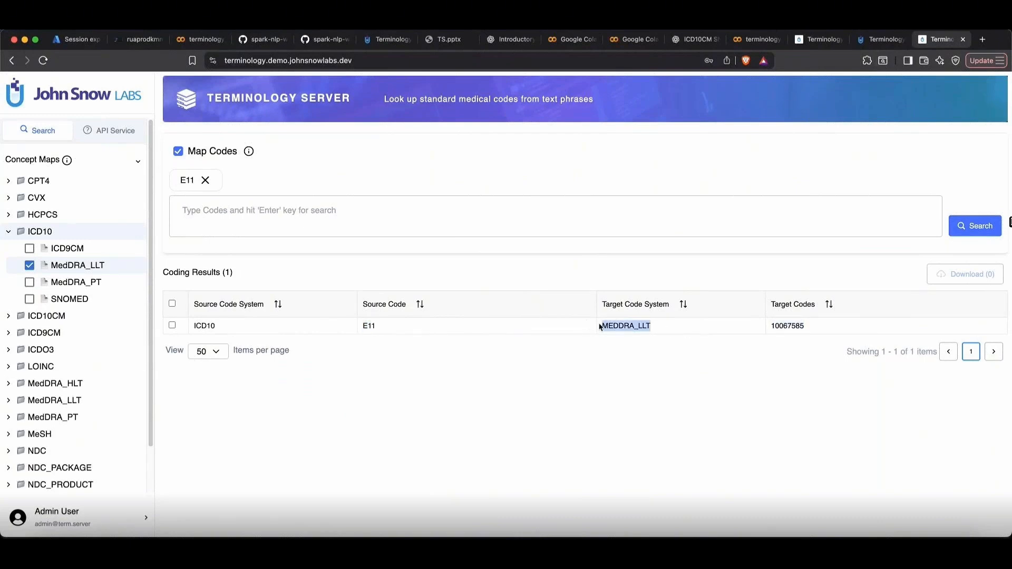
pyautogui.click(631, 364)
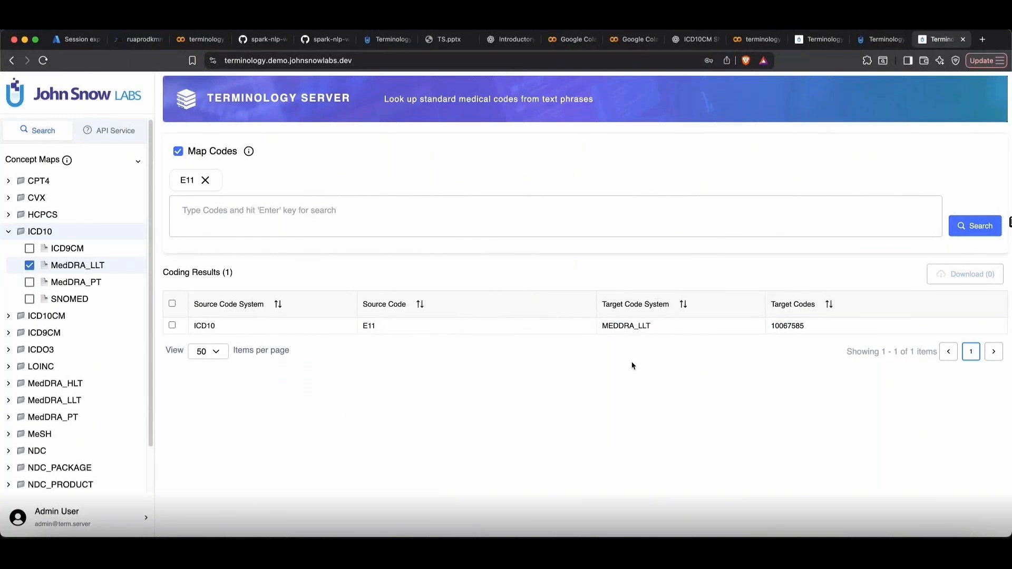